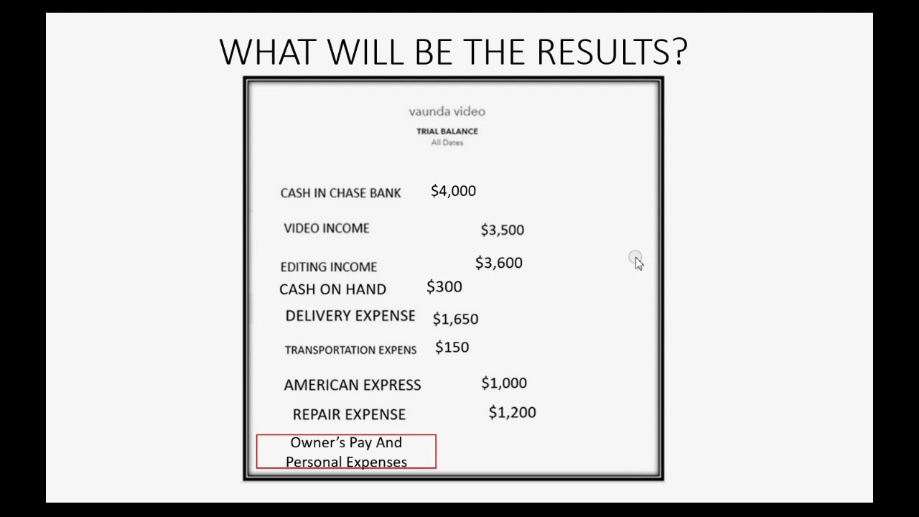
# Switch to QuickBooks Online and start a new expense with a payment date of 01/16/2022.
pyautogui.click(636, 260)
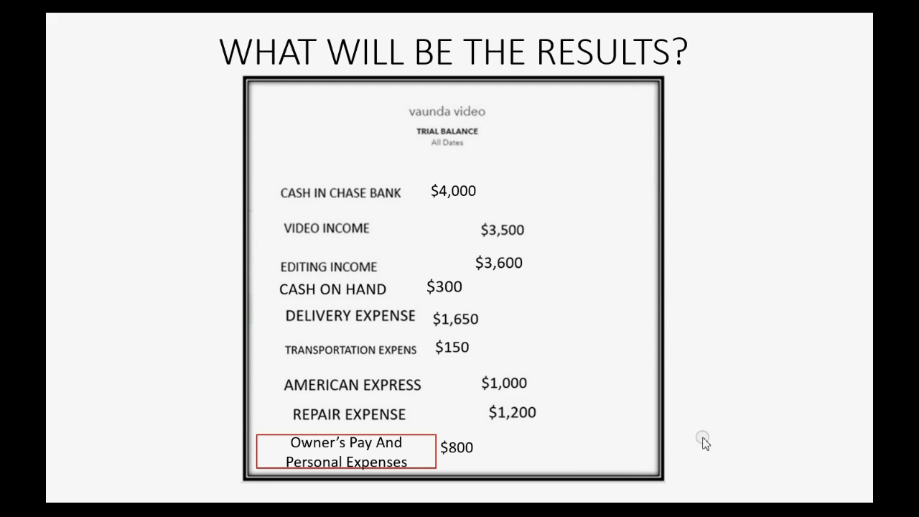
pyautogui.click(599, 488)
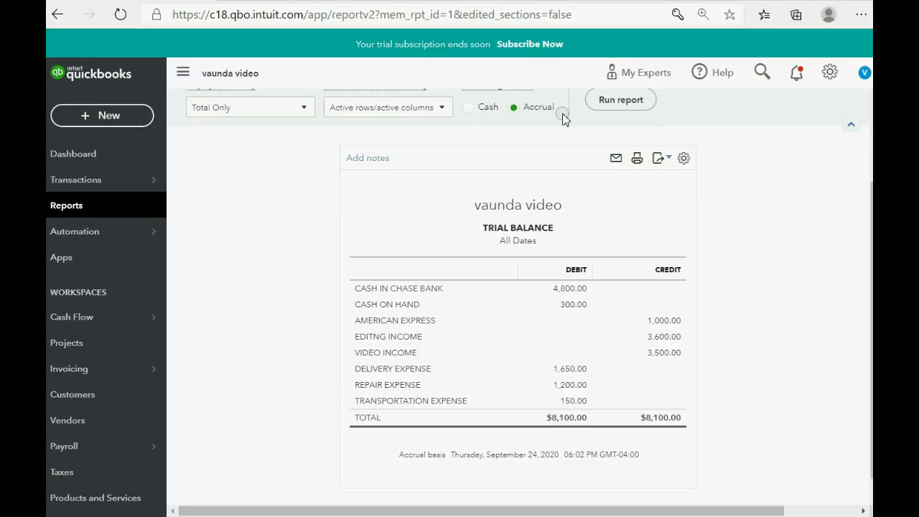
pyautogui.click(94, 117)
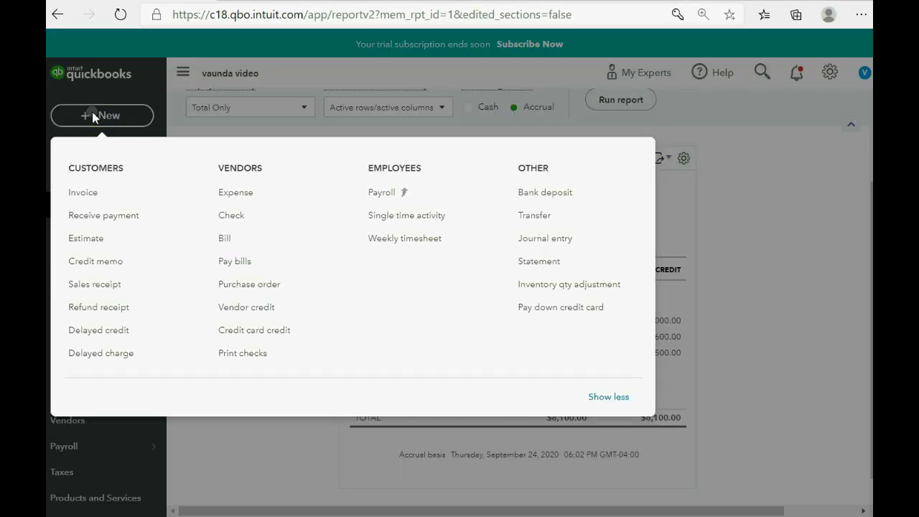
pyautogui.click(238, 201)
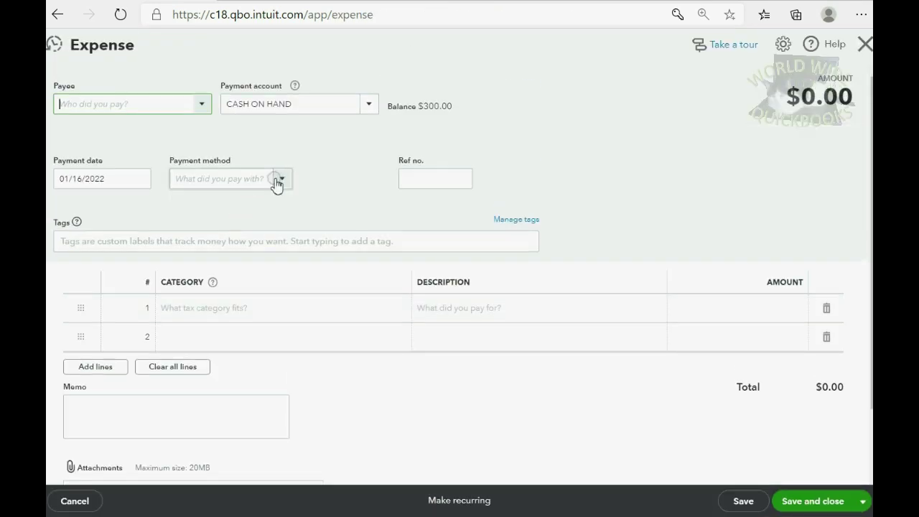
pyautogui.click(141, 179)
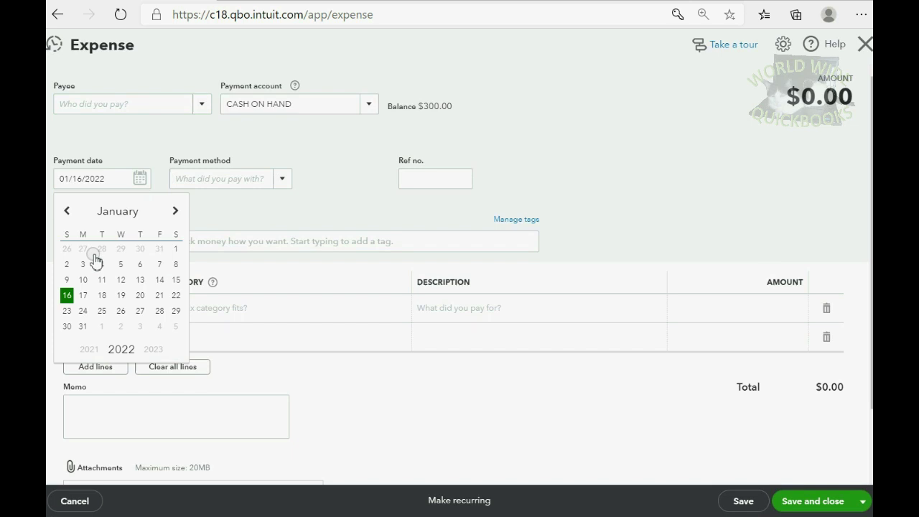
pyautogui.click(68, 296)
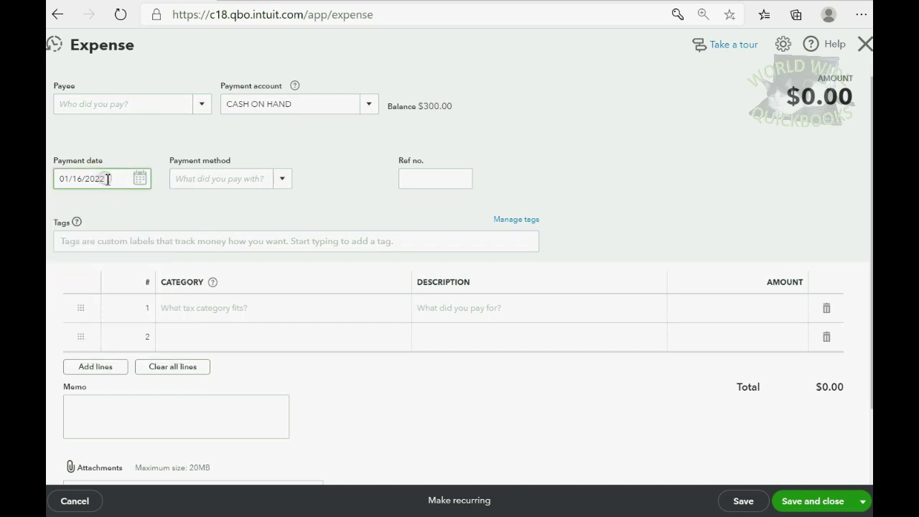
# Leave the payee blank and set the expense's payment account to CASH IN CHASE BANK.
pyautogui.click(202, 106)
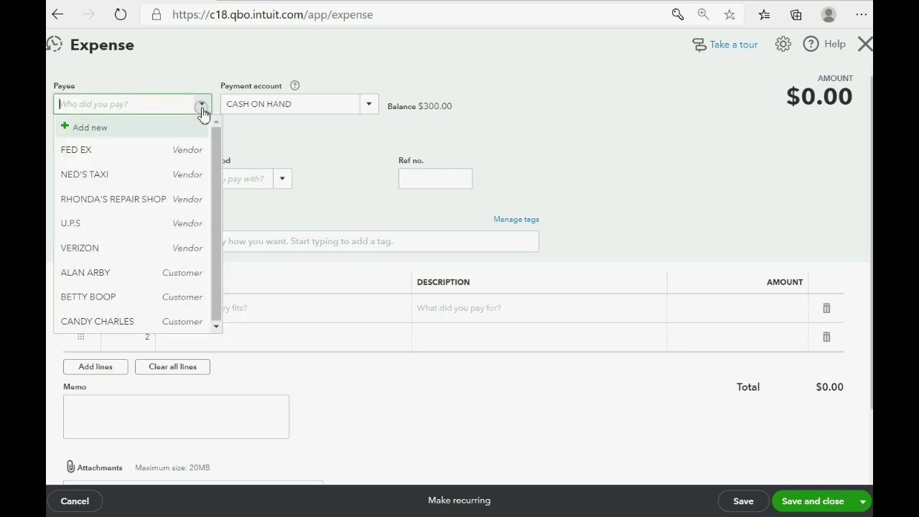
pyautogui.click(202, 108)
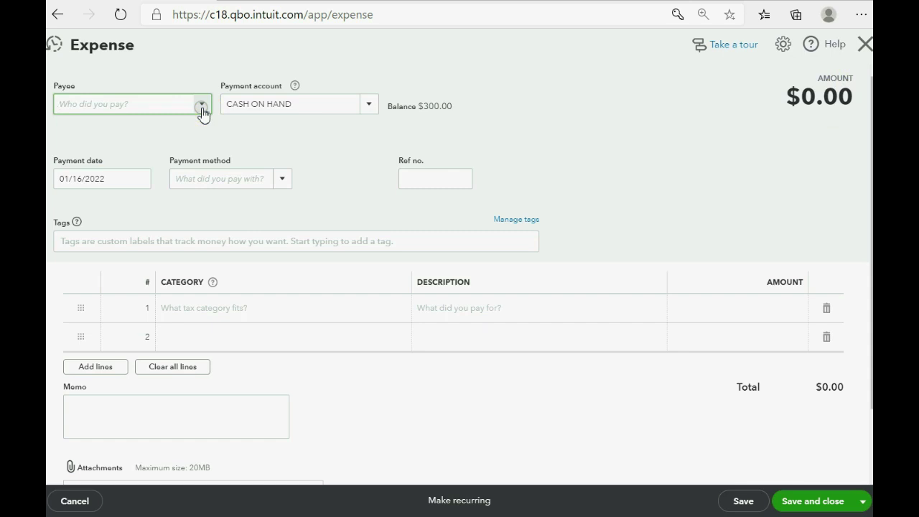
pyautogui.click(372, 106)
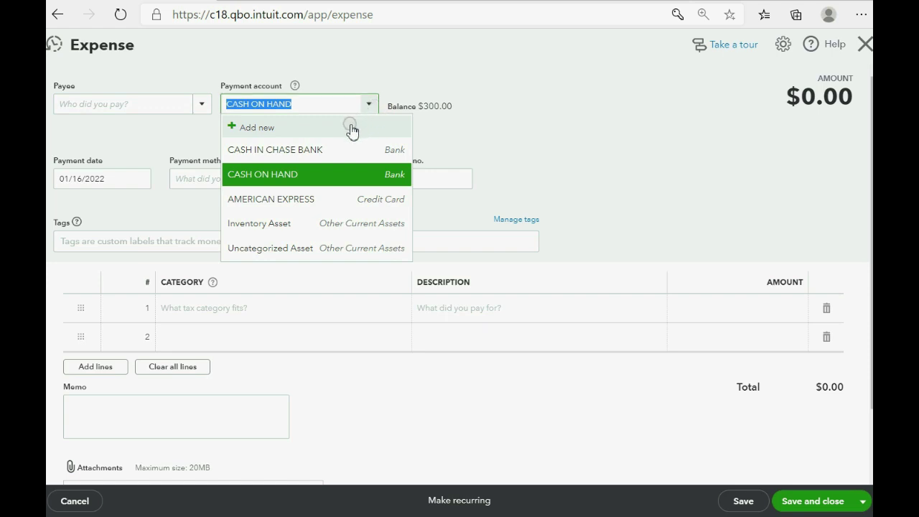
pyautogui.click(341, 155)
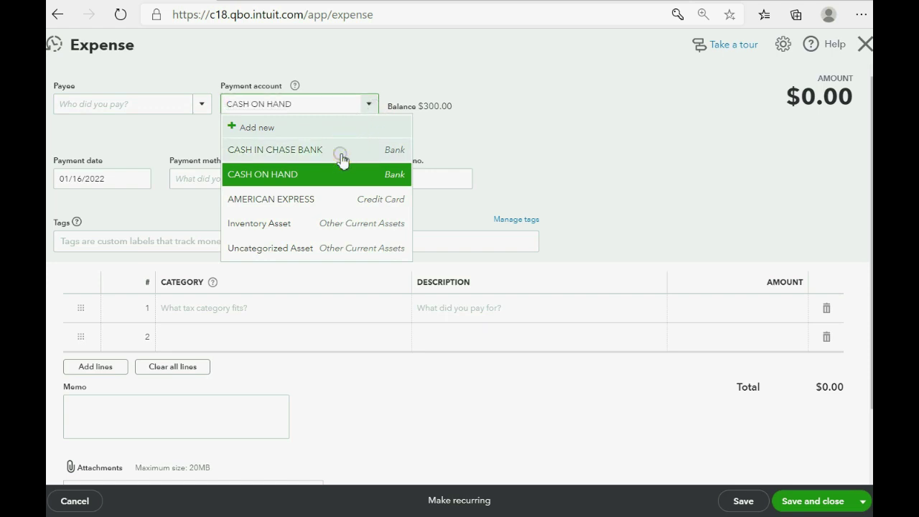
pyautogui.click(341, 155)
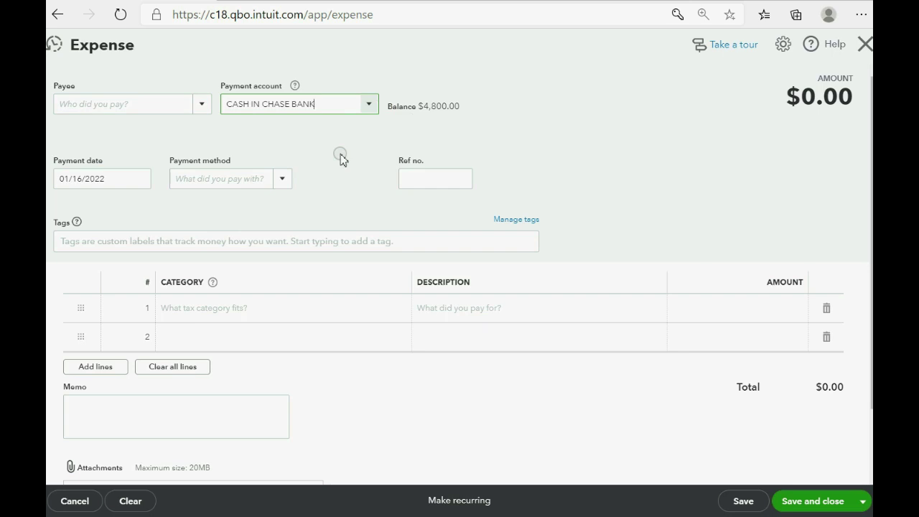
# Assign the category Owner's Pay & Personal Expenses to the first line of the expense.
pyautogui.click(273, 315)
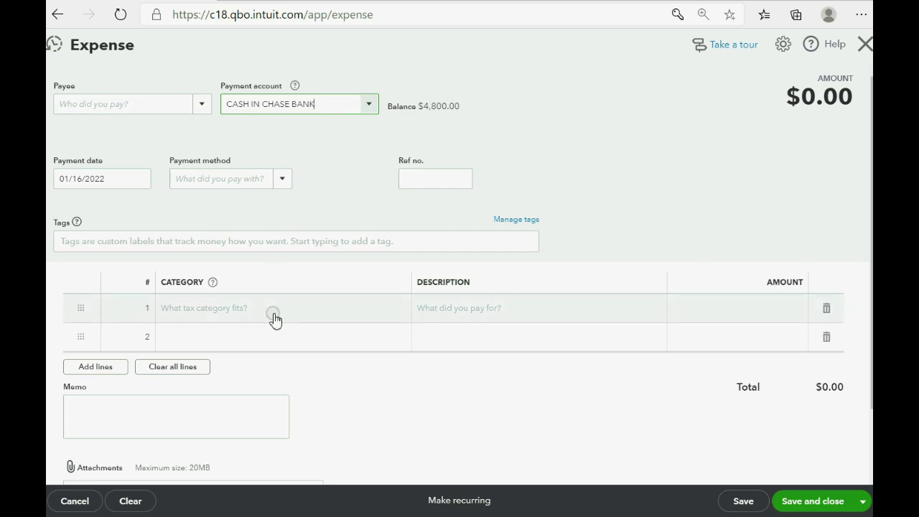
pyautogui.click(398, 309)
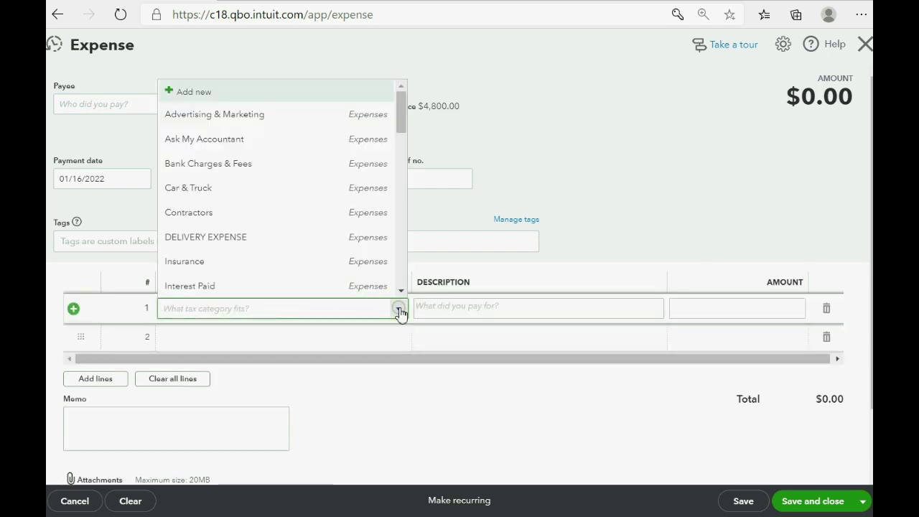
pyautogui.scroll(-6, 384, 228)
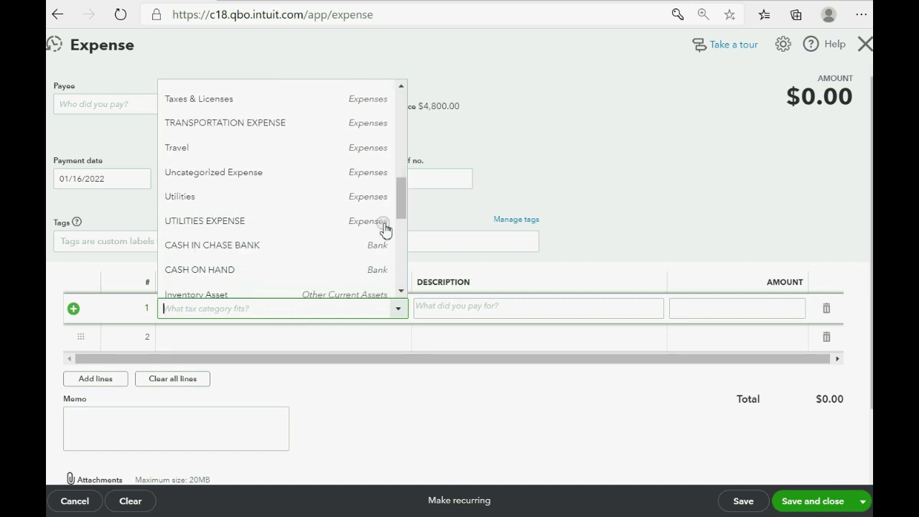
pyautogui.scroll(-3, 382, 228)
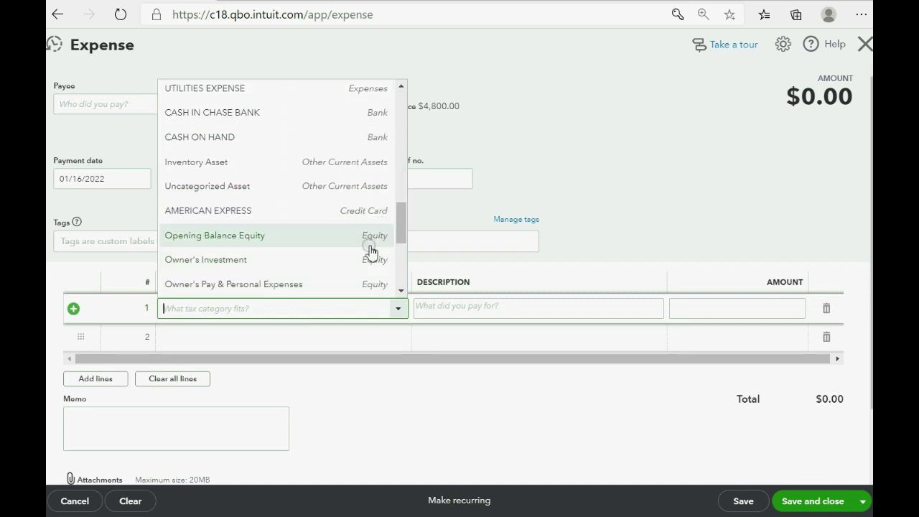
pyautogui.click(301, 287)
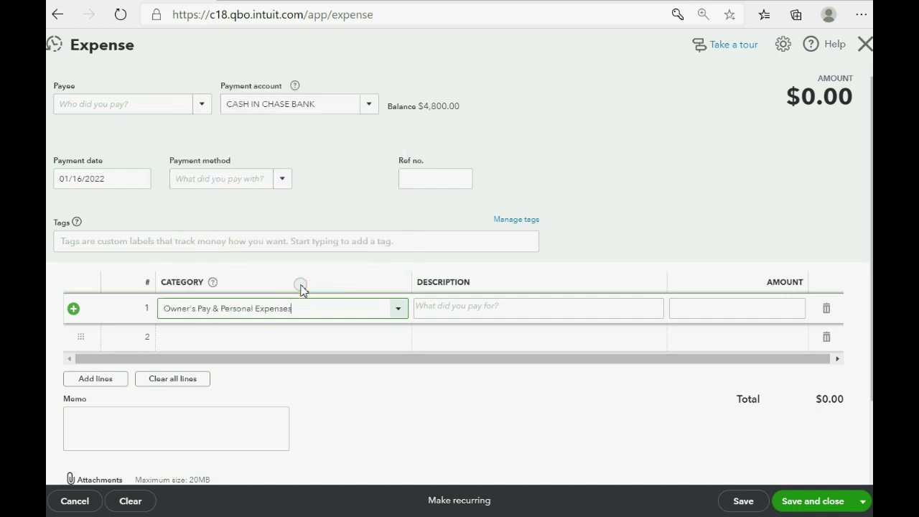
# Enter 800 as the line amount, save and close the expense, and check Owner's Pay & Personal Expenses in the trial balance.
pyautogui.click(722, 310)
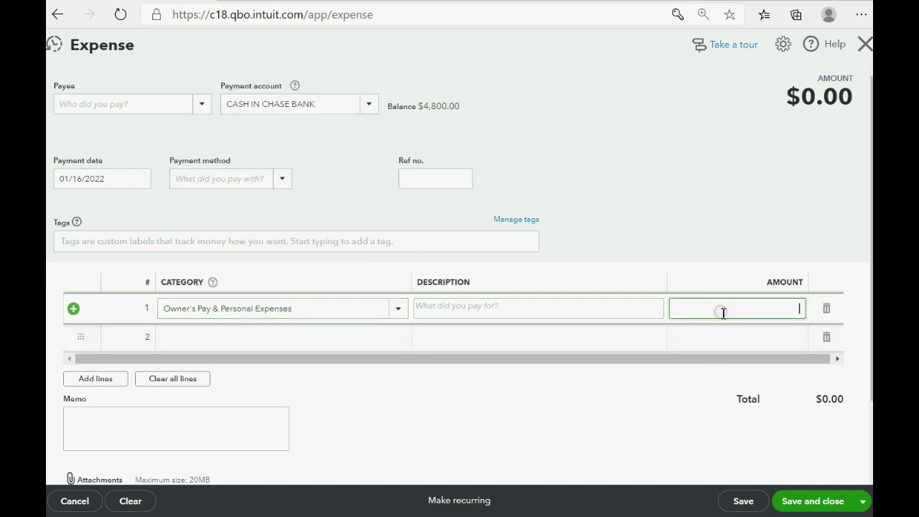
pyautogui.write('800')
pyautogui.press('Tab')
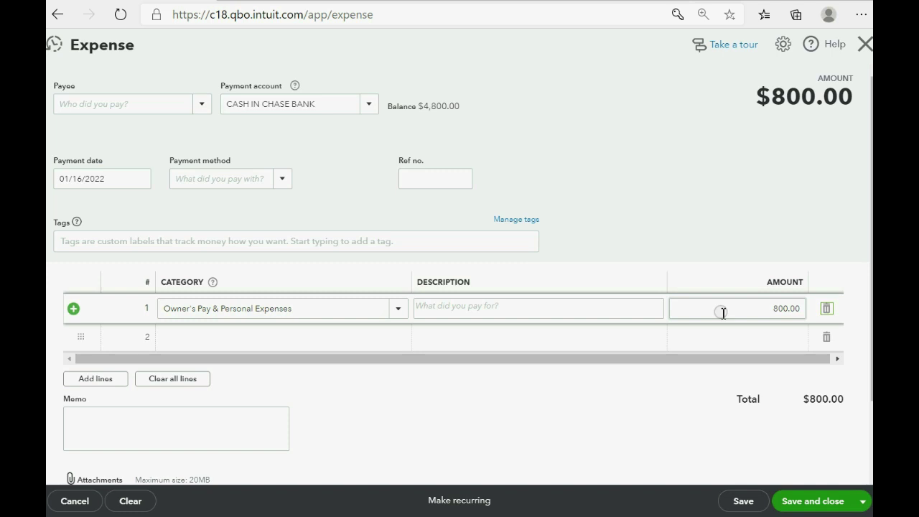
pyautogui.click(813, 503)
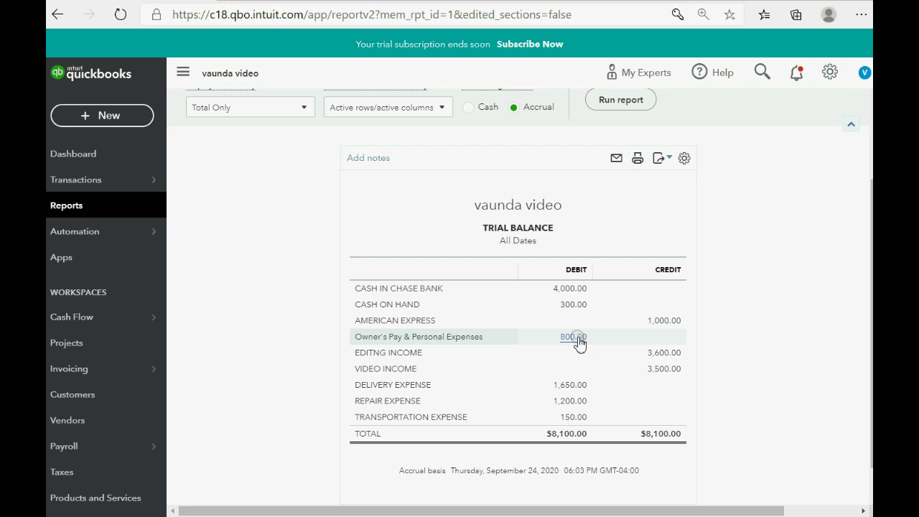
pyautogui.click(574, 336)
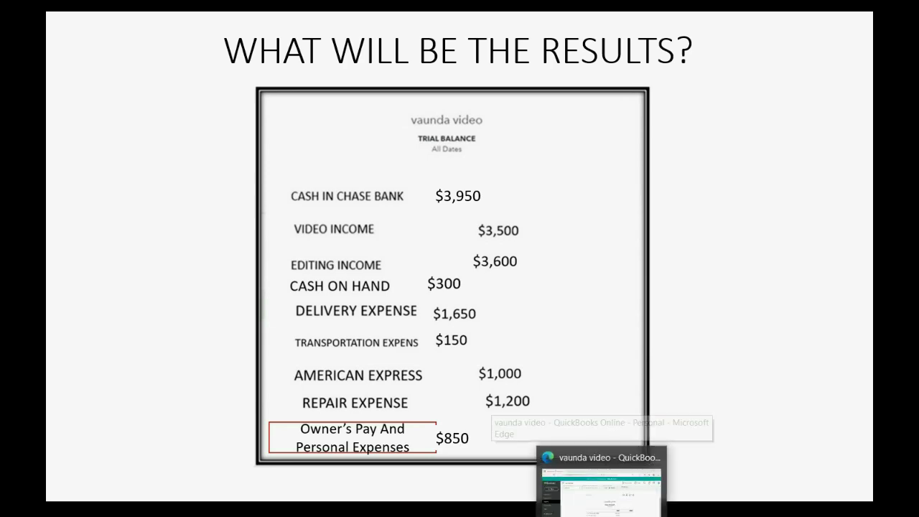
# Switch back to QuickBooks Online and start a new check with a payment date of 01/17/2022.
pyautogui.click(610, 484)
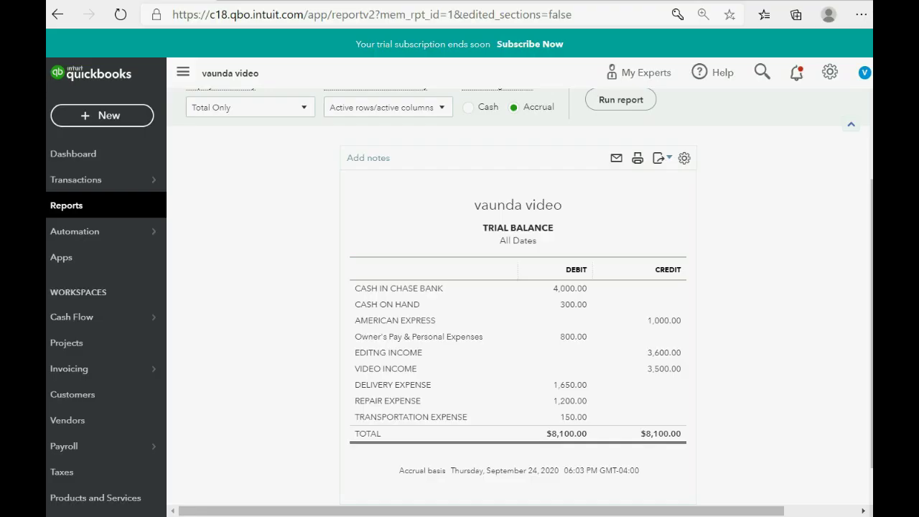
pyautogui.click(122, 117)
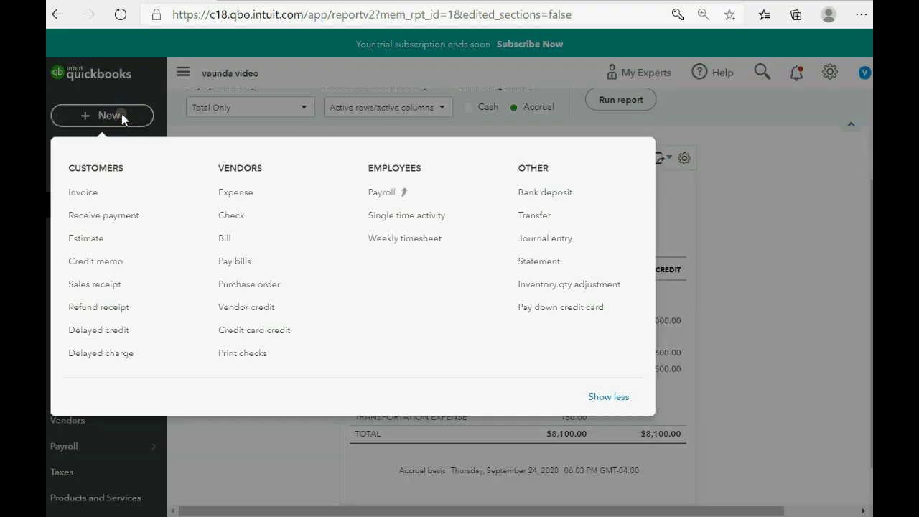
pyautogui.click(236, 217)
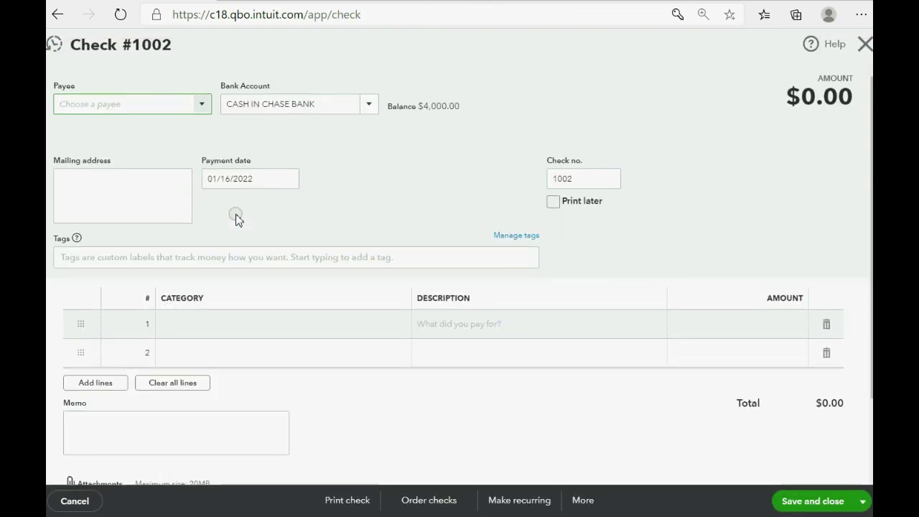
pyautogui.click(287, 179)
pyautogui.click(231, 295)
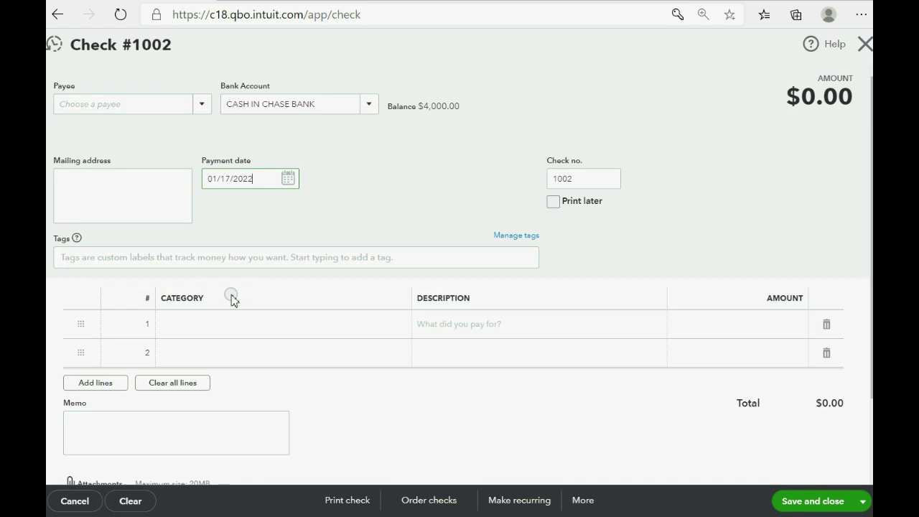
# Choose NED'S TAXI as the check's payee, with CASH IN CHASE BANK as the bank account.
pyautogui.click(202, 108)
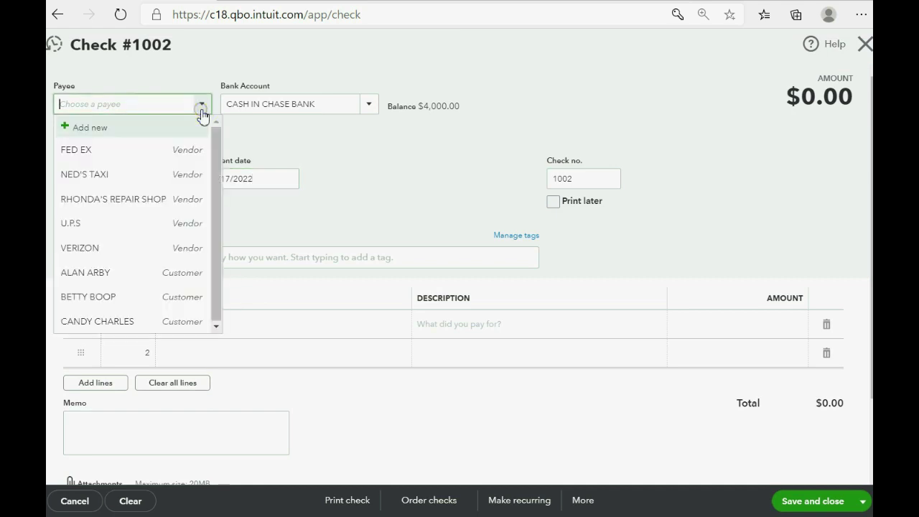
pyautogui.click(162, 176)
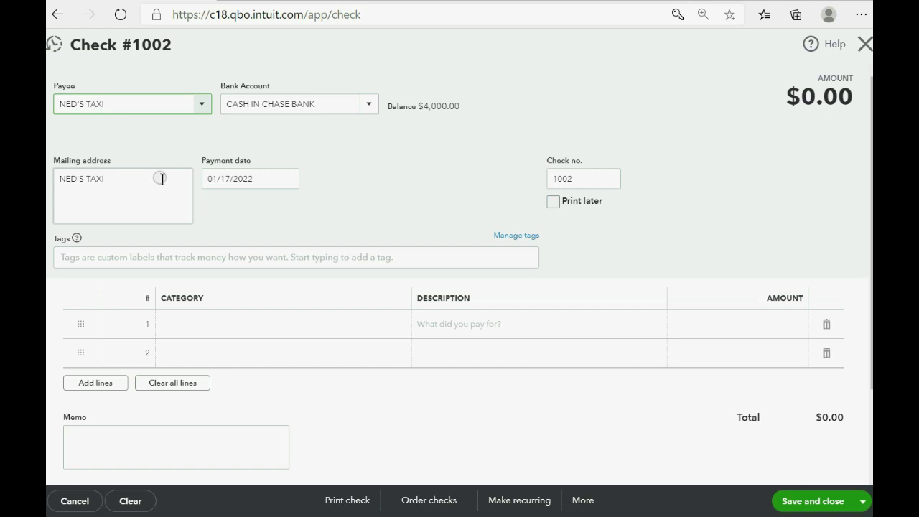
pyautogui.click(368, 106)
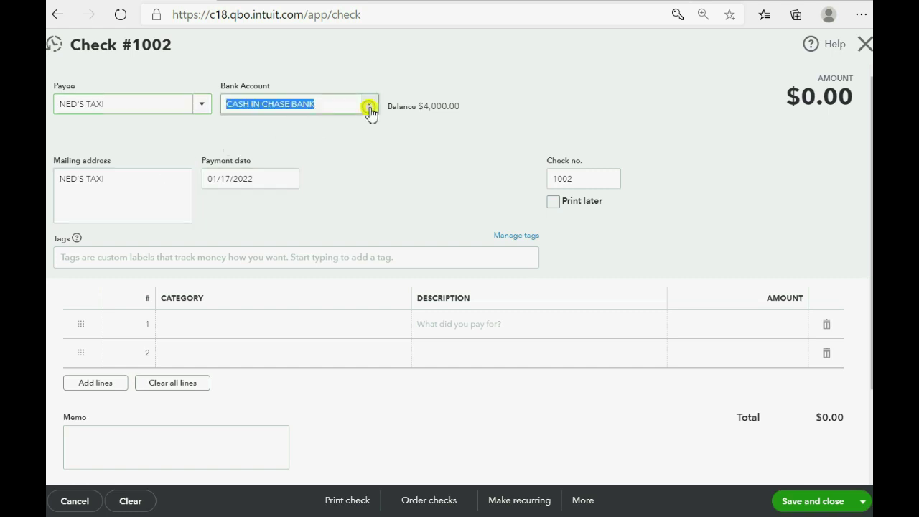
pyautogui.click(369, 108)
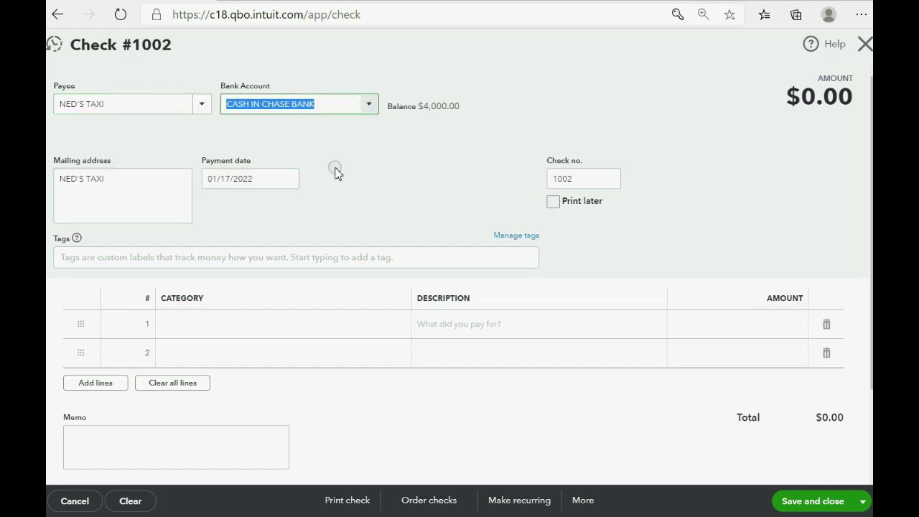
# Assign the category Owner's Pay & Personal Expenses to the first line of the check.
pyautogui.click(318, 328)
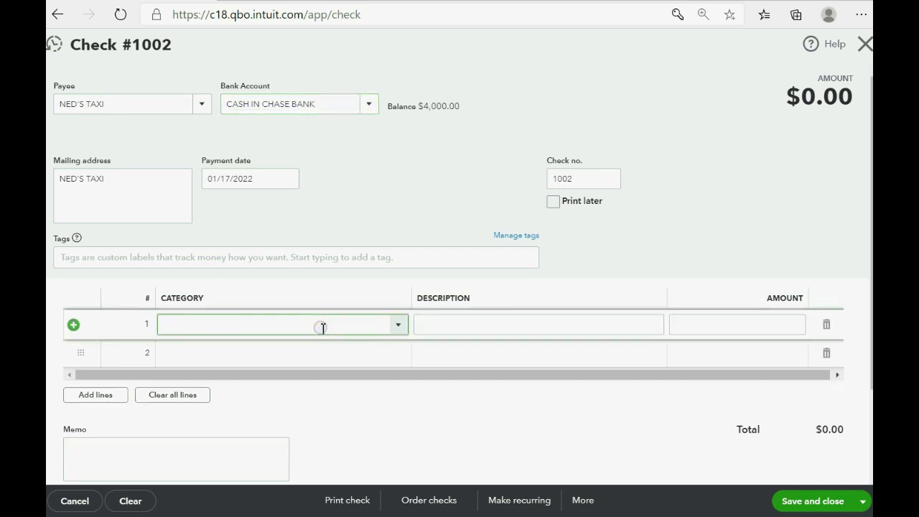
pyautogui.click(400, 327)
pyautogui.scroll(-9, 349, 216)
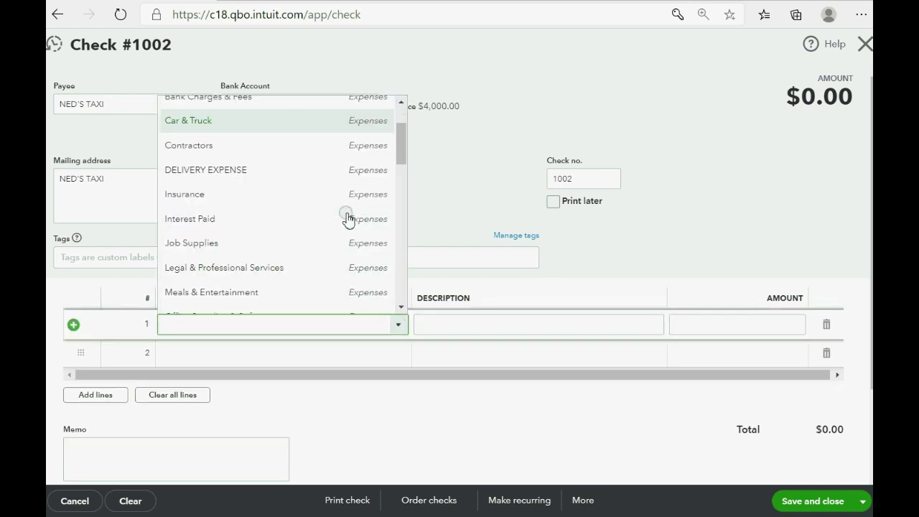
pyautogui.scroll(-2, 347, 217)
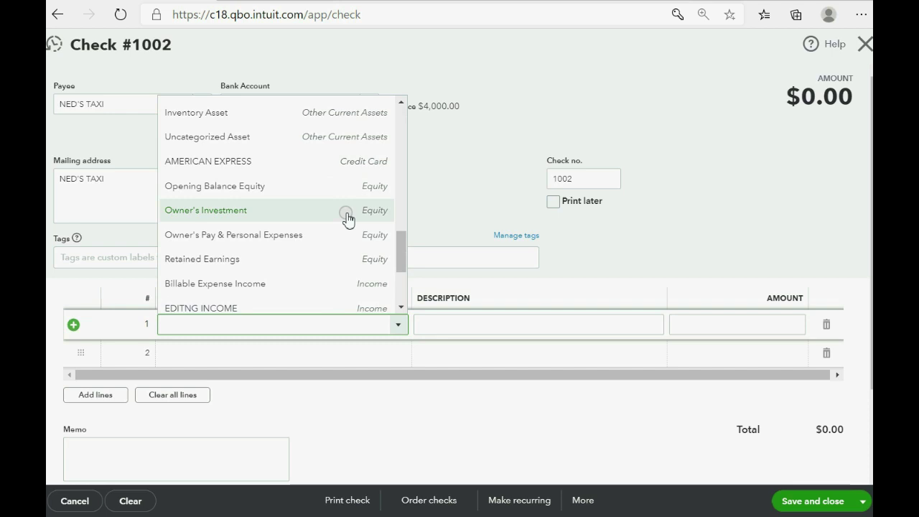
pyautogui.click(294, 236)
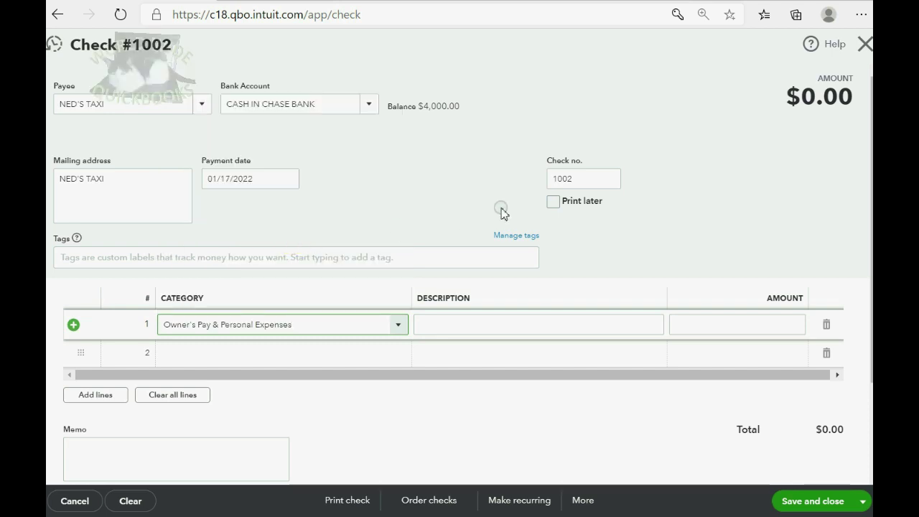
# Enter 50 as the amount on the check's Owner's Pay & Personal Expenses line.
pyautogui.click(580, 179)
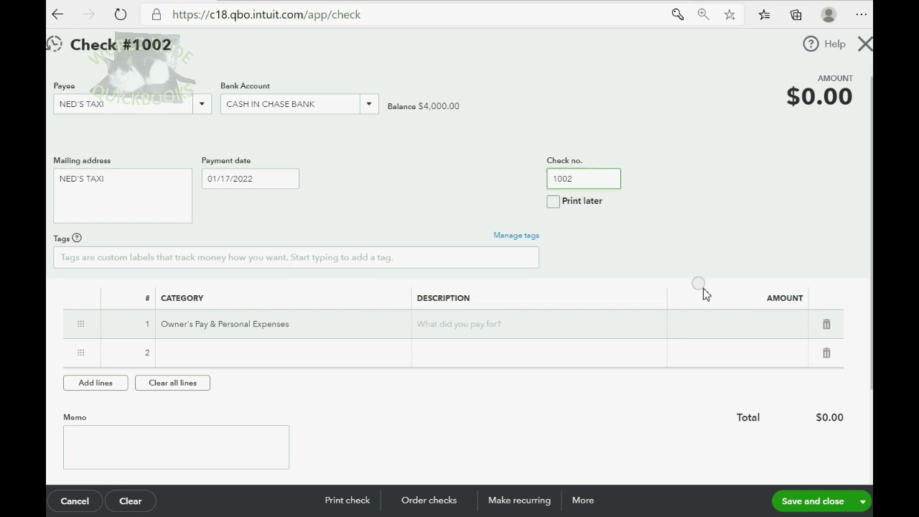
pyautogui.click(720, 325)
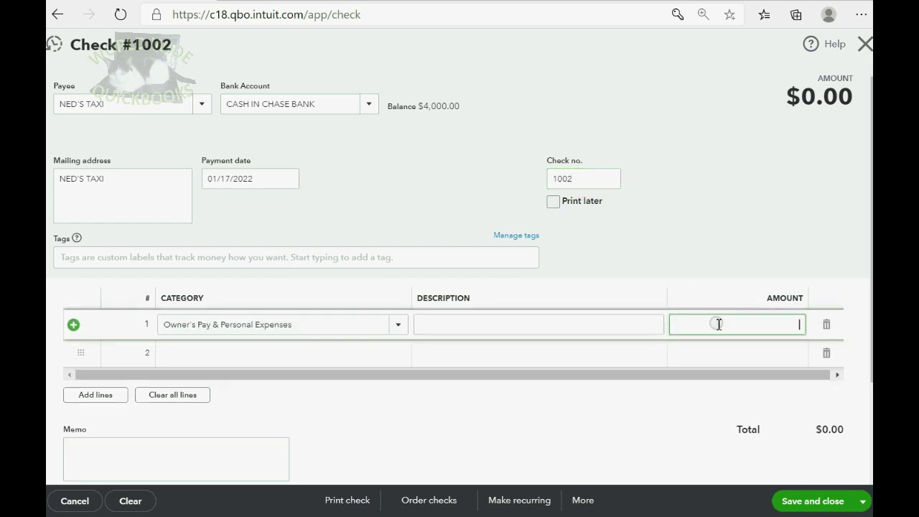
pyautogui.write('50')
pyautogui.press('Tab')
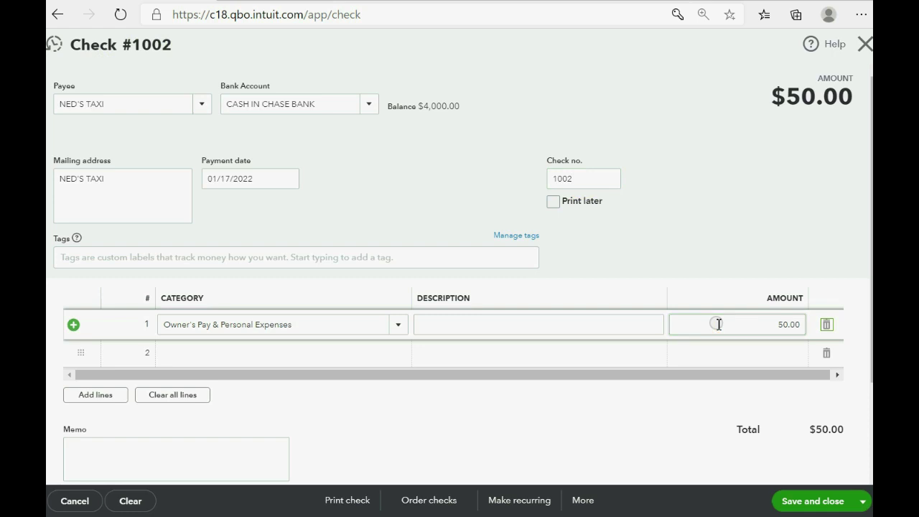
# Save and close the check, and examine the amounts and balances in the Owner's Pay & Personal Expenses transaction report for all dates.
pyautogui.click(812, 501)
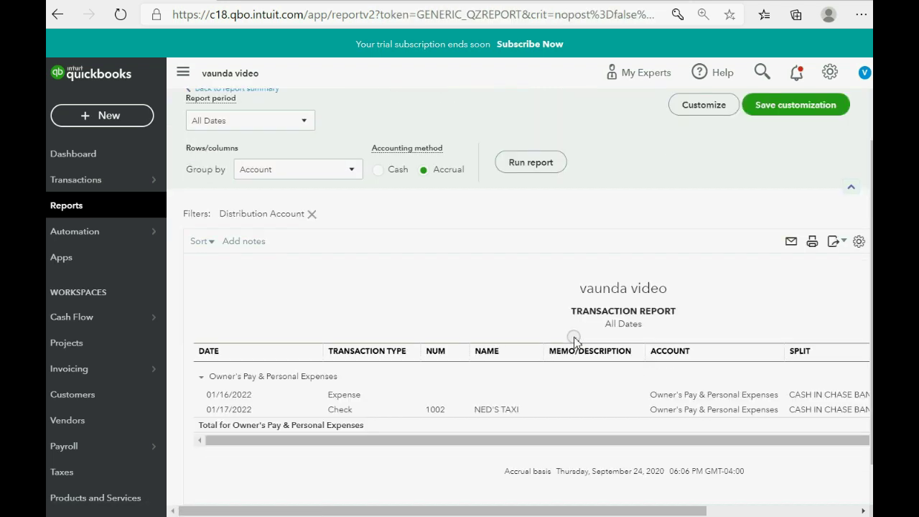
pyautogui.click(386, 439)
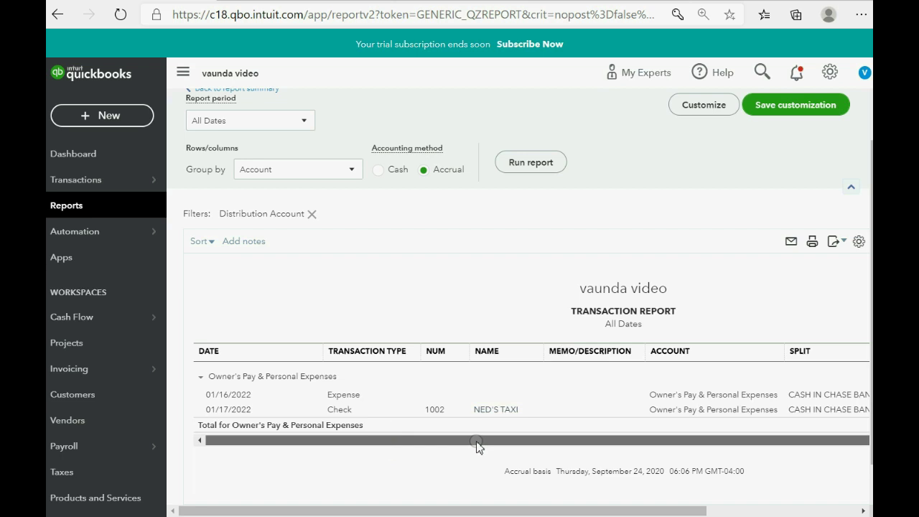
pyautogui.click(565, 433)
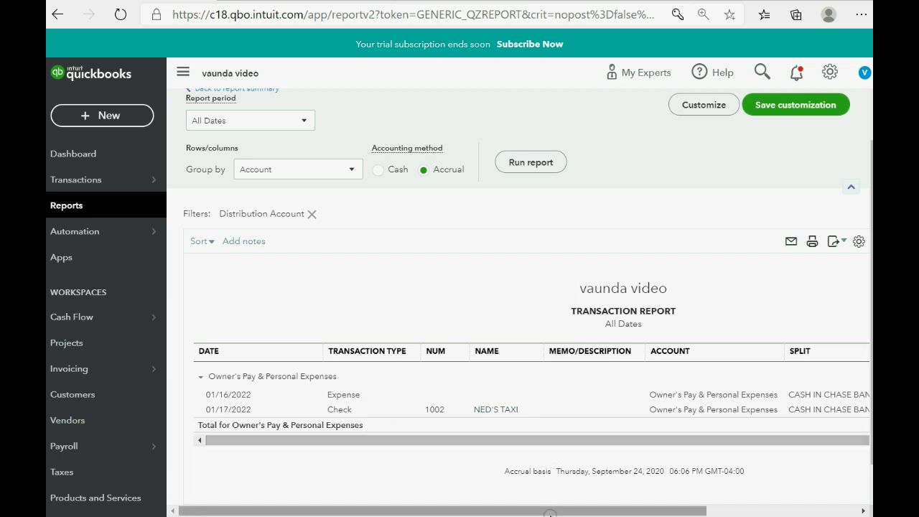
pyautogui.moveTo(531, 511); pyautogui.dragTo(716, 513)
pyautogui.click(775, 439)
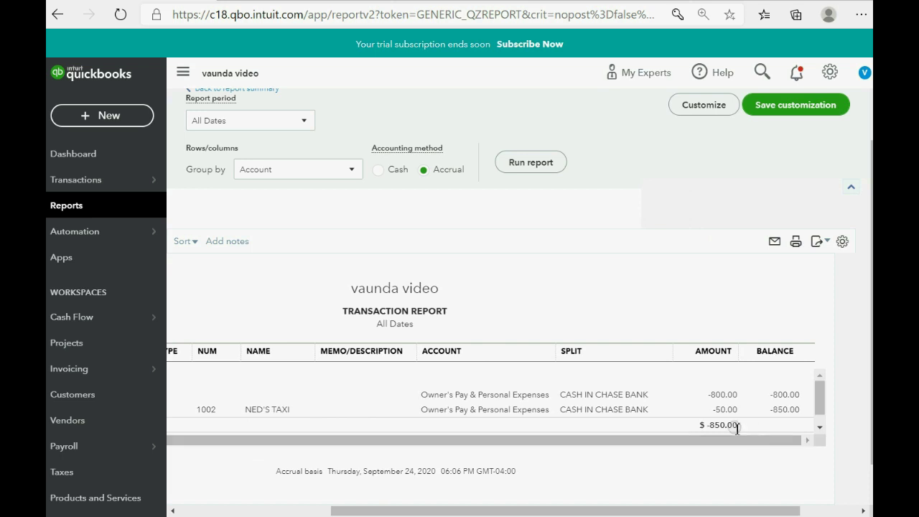
pyautogui.moveTo(736, 511); pyautogui.dragTo(585, 512)
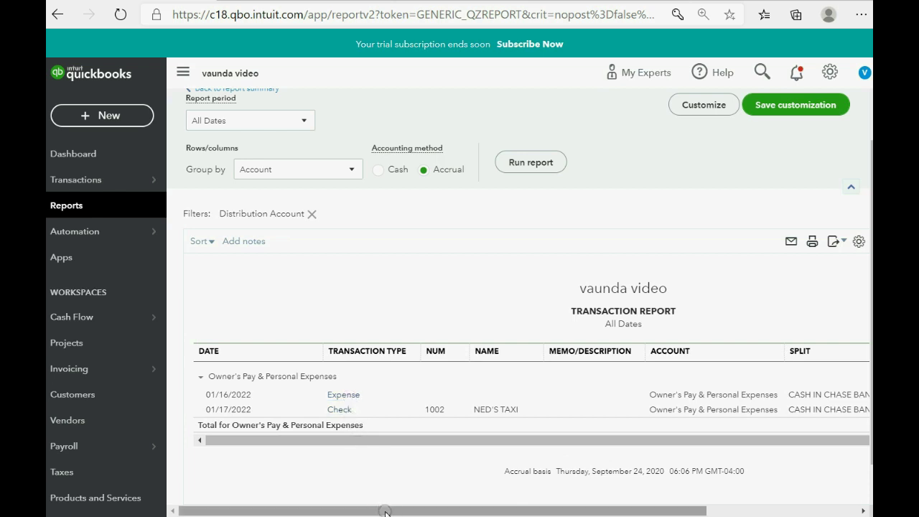
pyautogui.moveTo(384, 510)
pyautogui.mouseDown()
pyautogui.moveTo(602, 510)
pyautogui.moveTo(380, 503)
pyautogui.mouseUp()
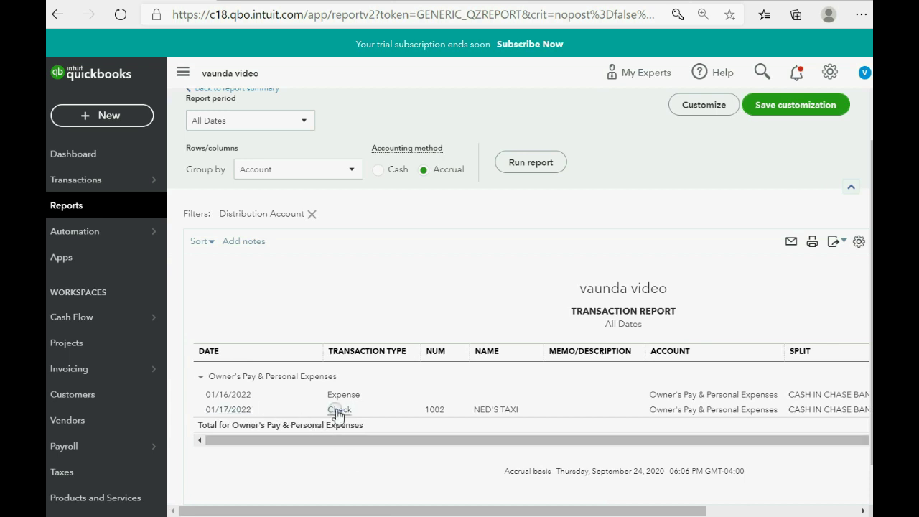
pyautogui.moveTo(340, 504); pyautogui.dragTo(519, 509)
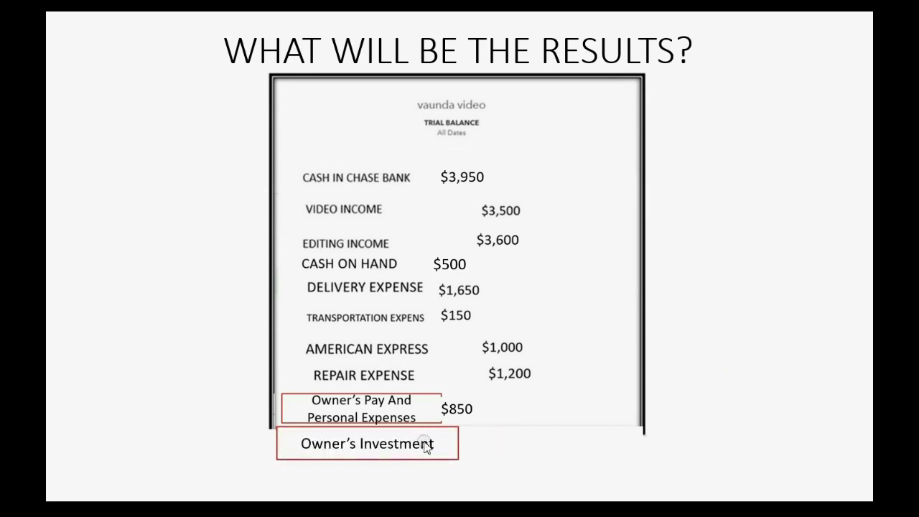
pyautogui.click(578, 400)
pyautogui.click(507, 439)
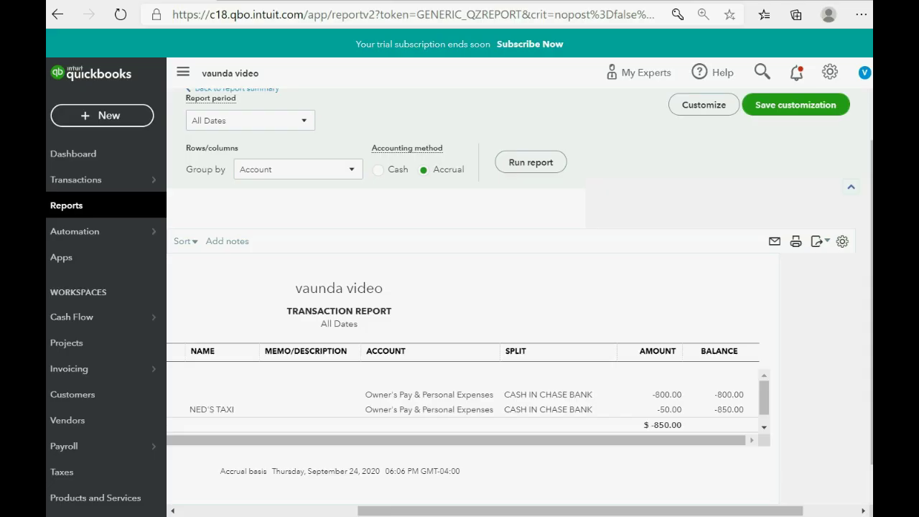
# Open the Trial Balance report for all dates and check the Owner's Pay & Personal Expenses and cash account balances.
pyautogui.click(61, 207)
pyautogui.click(222, 441)
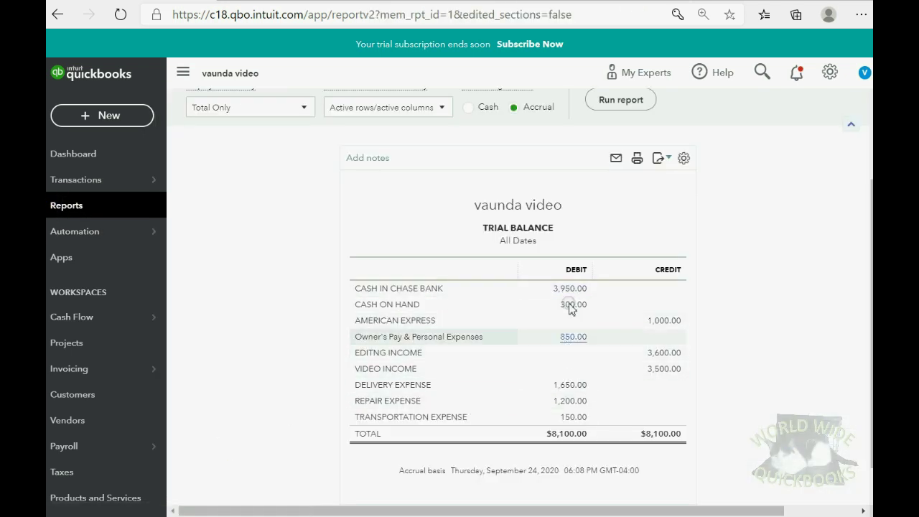
pyautogui.click(572, 338)
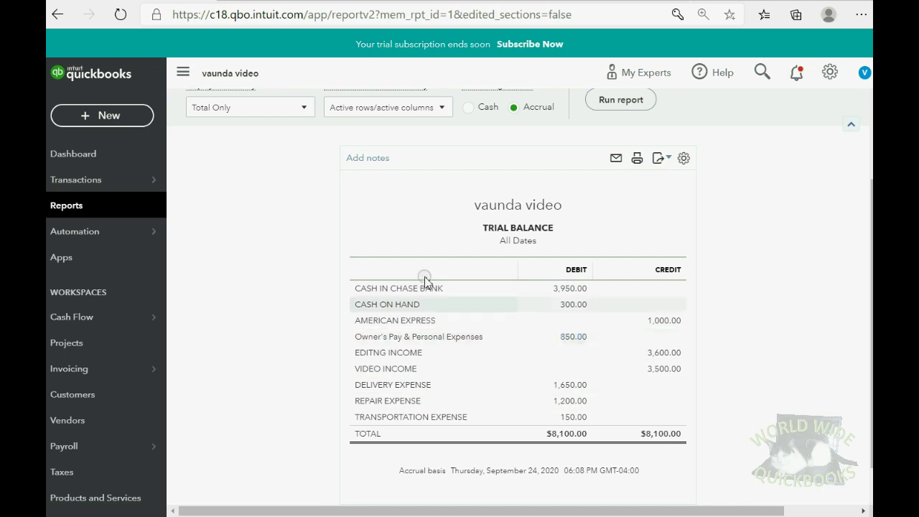
# Start a new bank deposit dated 01/18/2022 into the CASH ON HAND account.
pyautogui.click(126, 117)
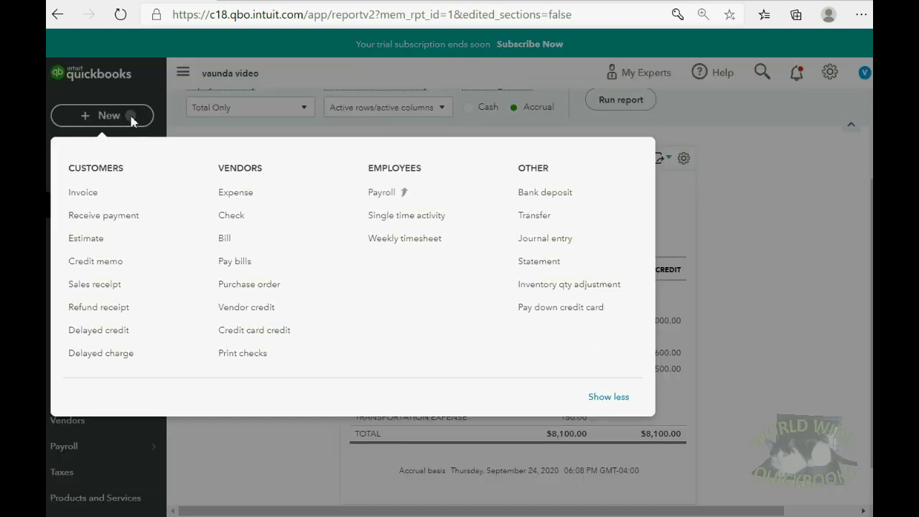
pyautogui.click(535, 192)
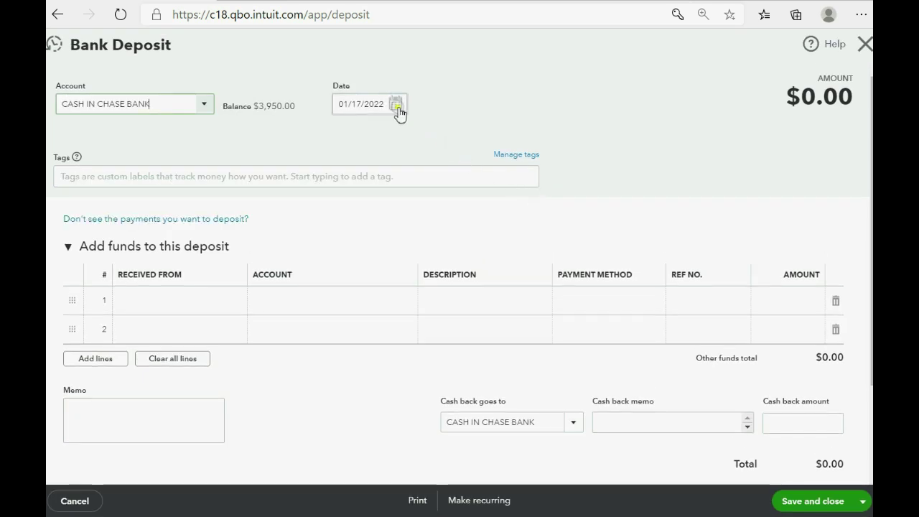
pyautogui.click(397, 107)
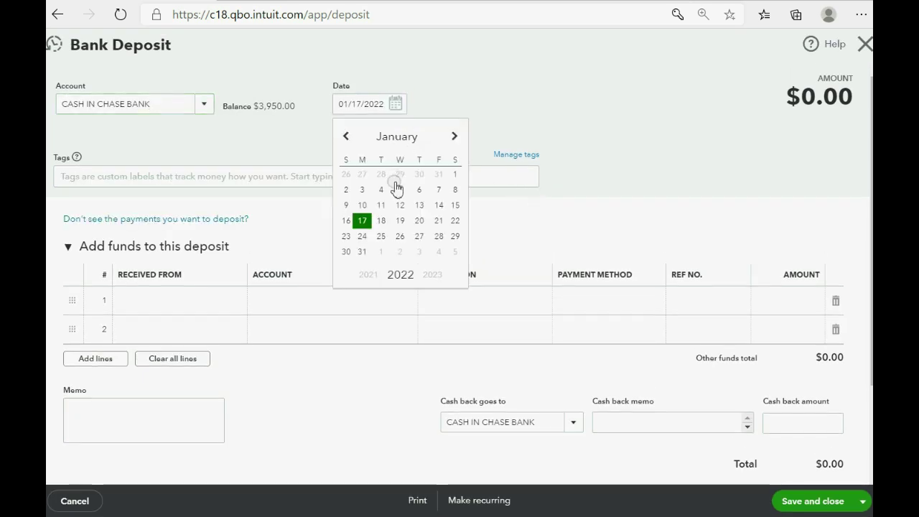
pyautogui.click(385, 220)
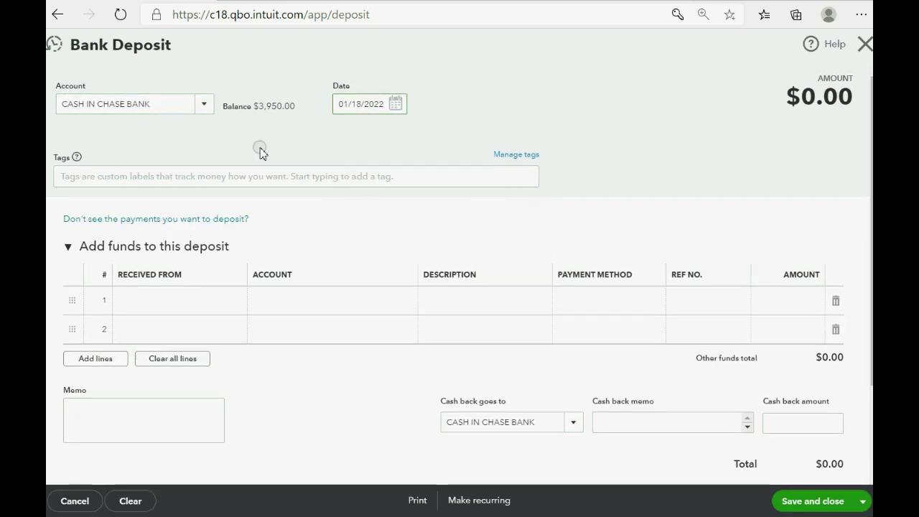
pyautogui.click(206, 105)
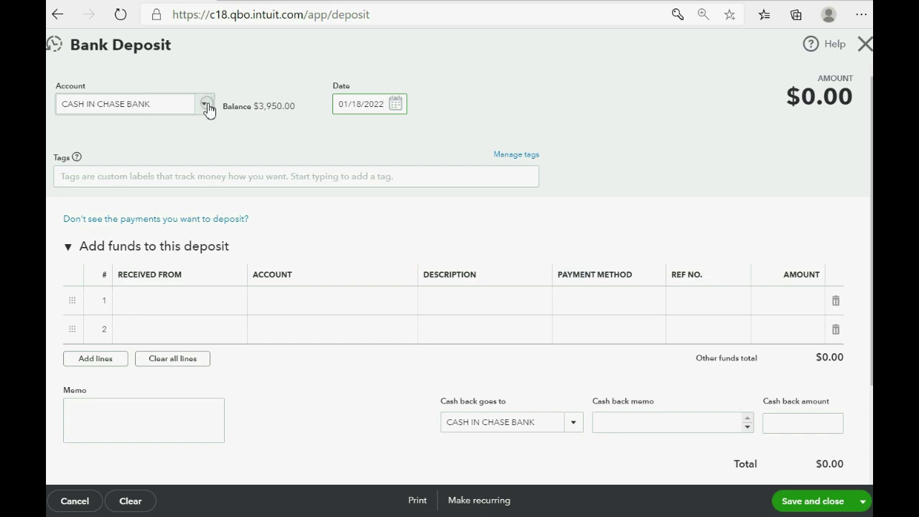
pyautogui.click(206, 106)
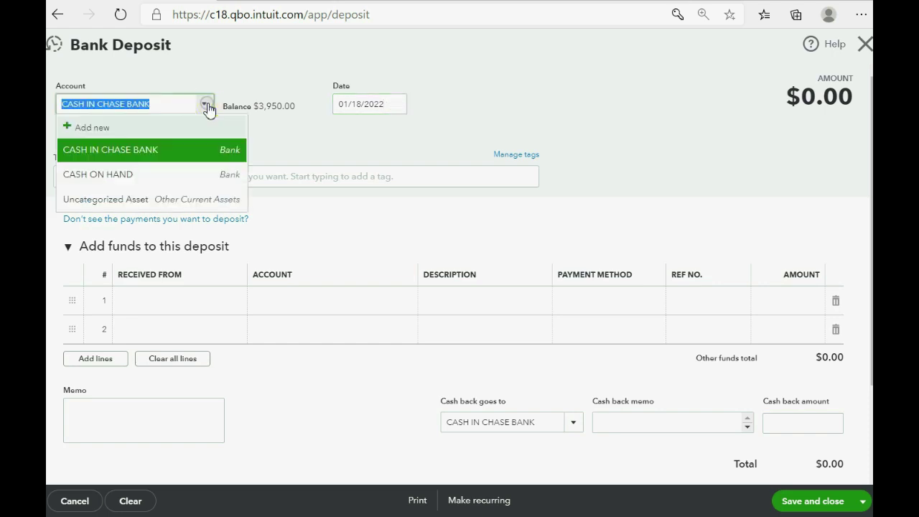
pyautogui.click(143, 172)
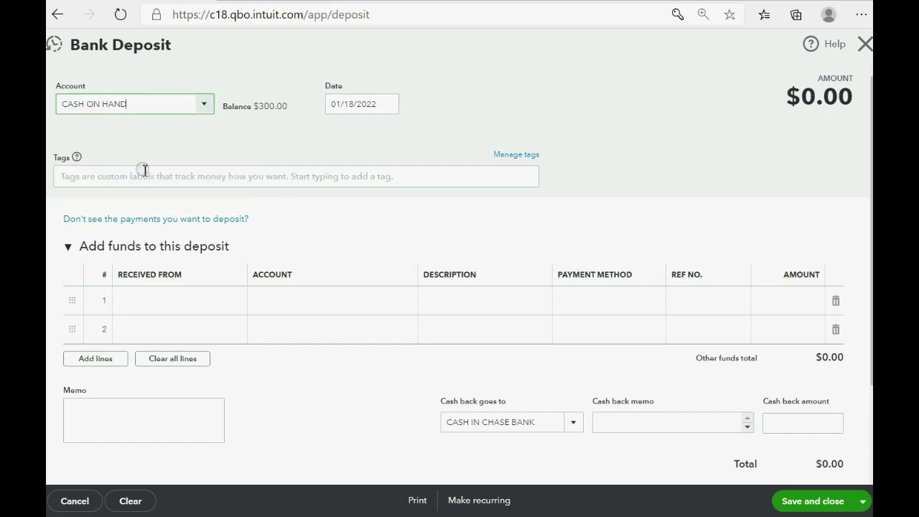
# Assign the Owner's Investment equity account to the first line of funds added to the deposit.
pyautogui.click(203, 300)
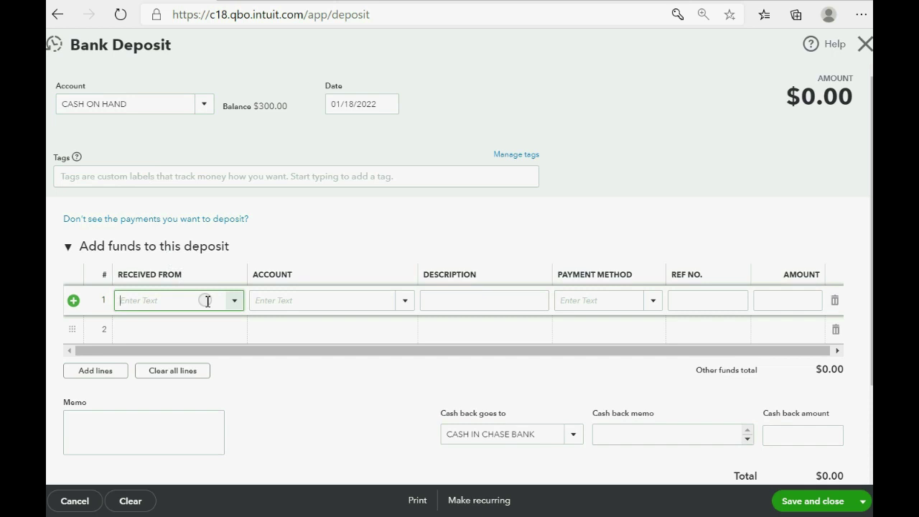
pyautogui.click(311, 301)
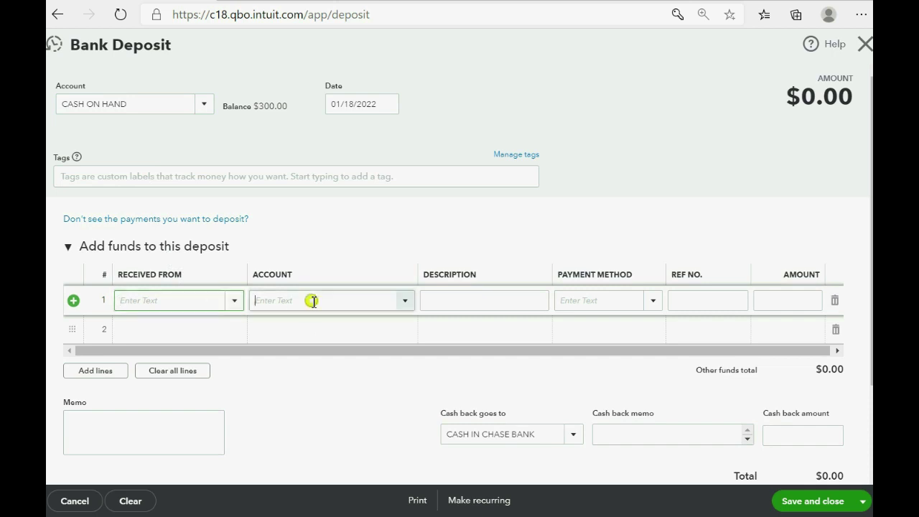
pyautogui.write("Owner's Investment")
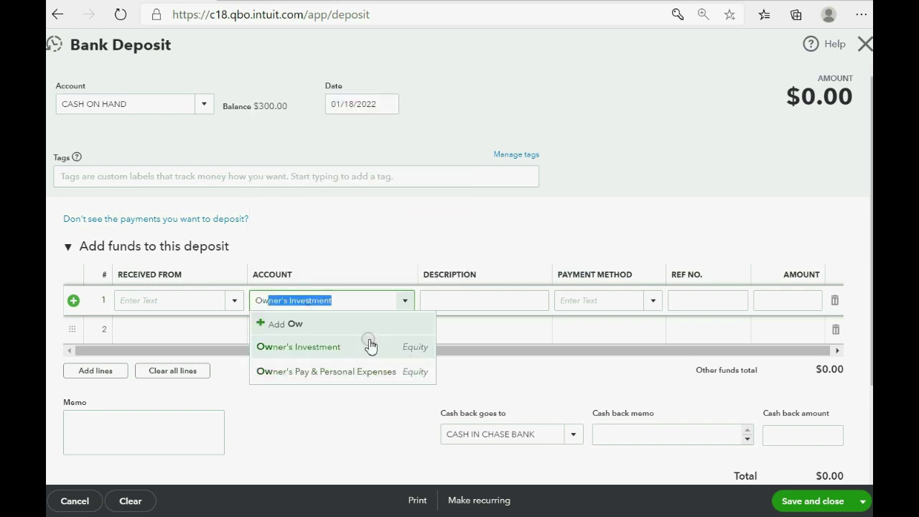
pyautogui.click(369, 345)
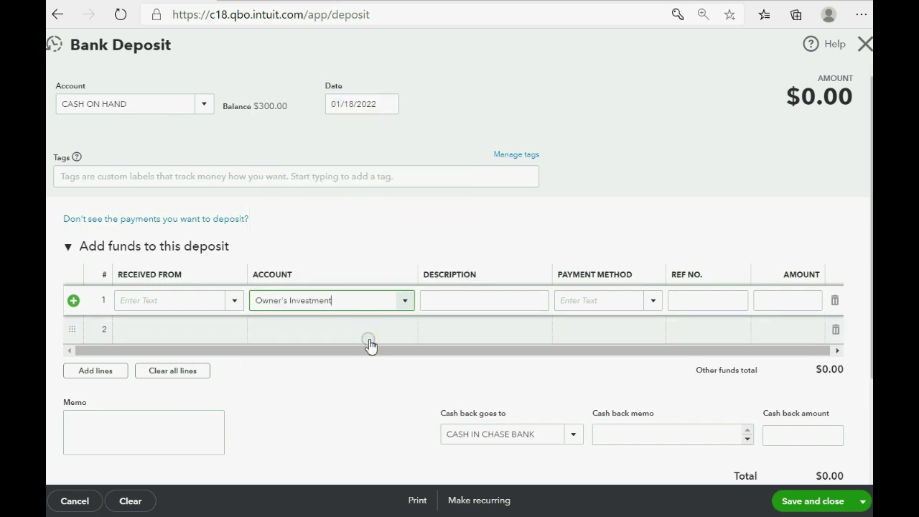
# Enter 200 as the amount on the Owner's Investment line, and save and close the deposit.
pyautogui.click(783, 296)
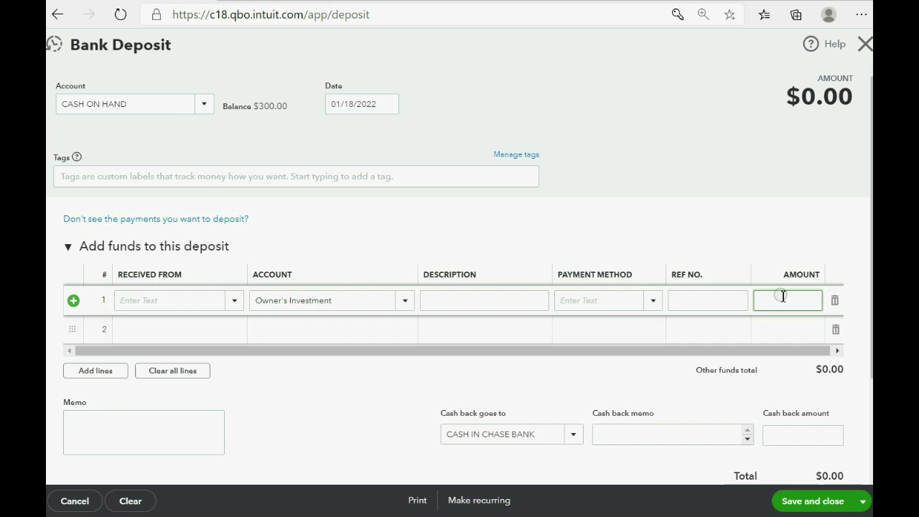
pyautogui.write('200')
pyautogui.click(666, 203)
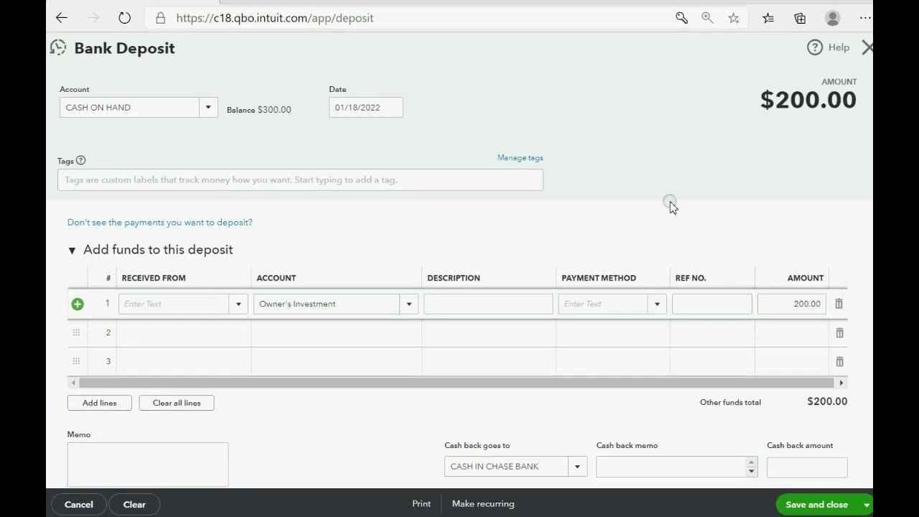
pyautogui.click(800, 505)
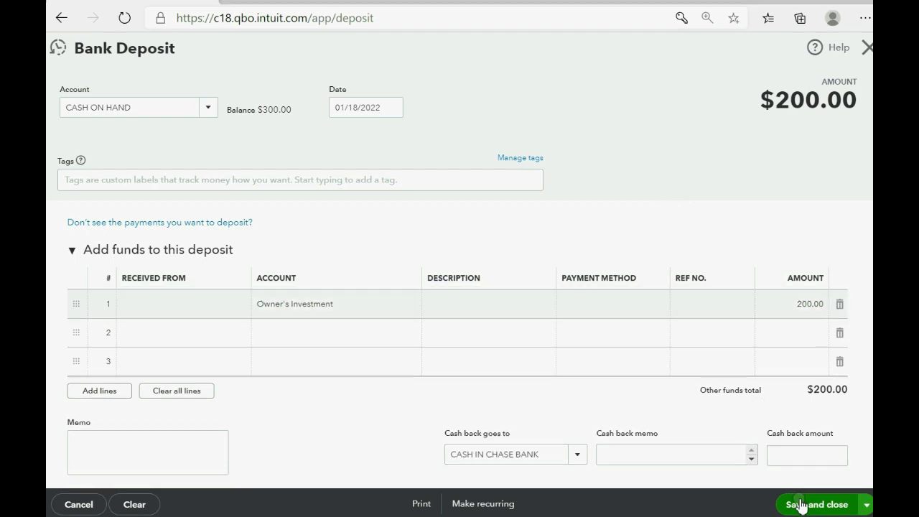